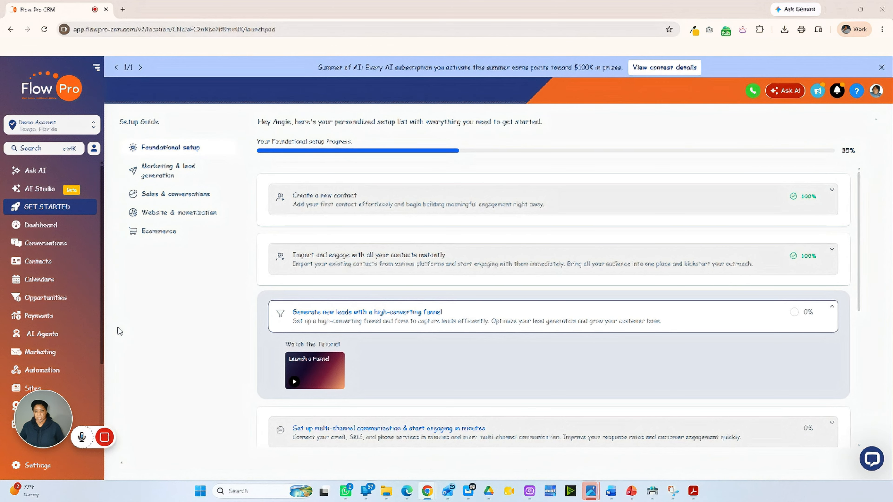
Open the Business Info settings and cancel the logo upload, leaving the business logo empty
{"action": "left_click", "coordinate": [39, 466]}
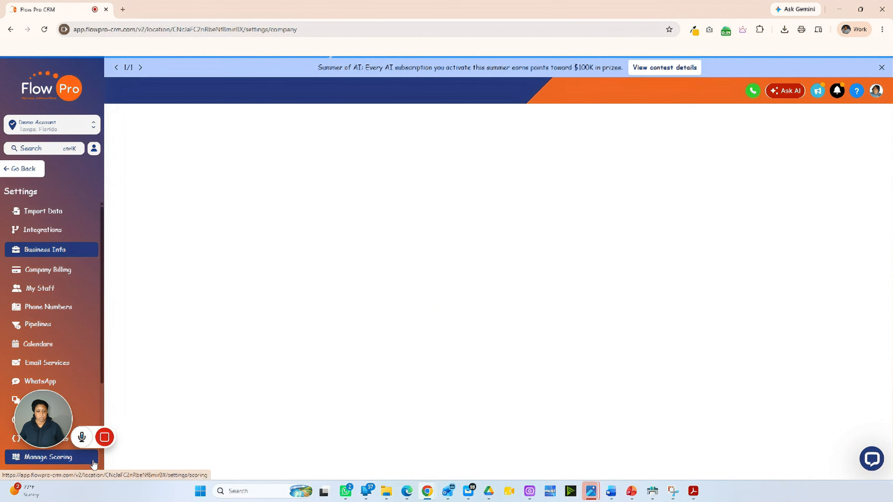
{"action": "mouse_move", "coordinate": [104, 436]}
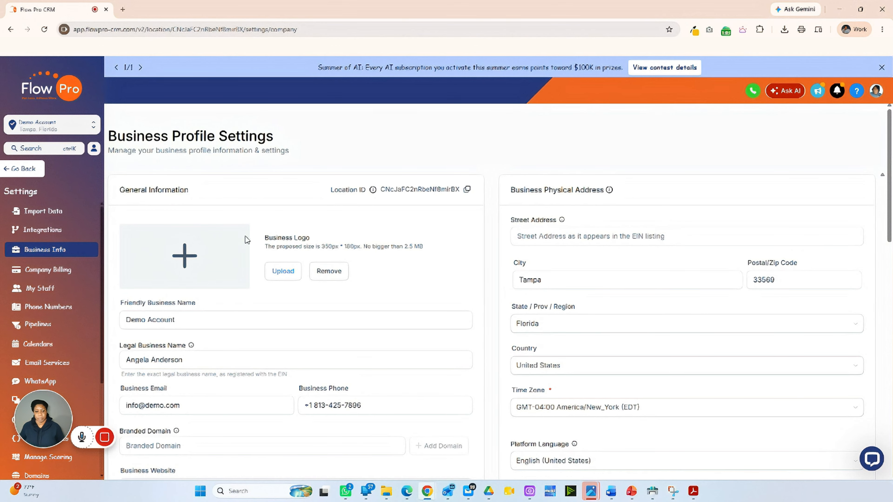
{"action": "left_click", "coordinate": [285, 272]}
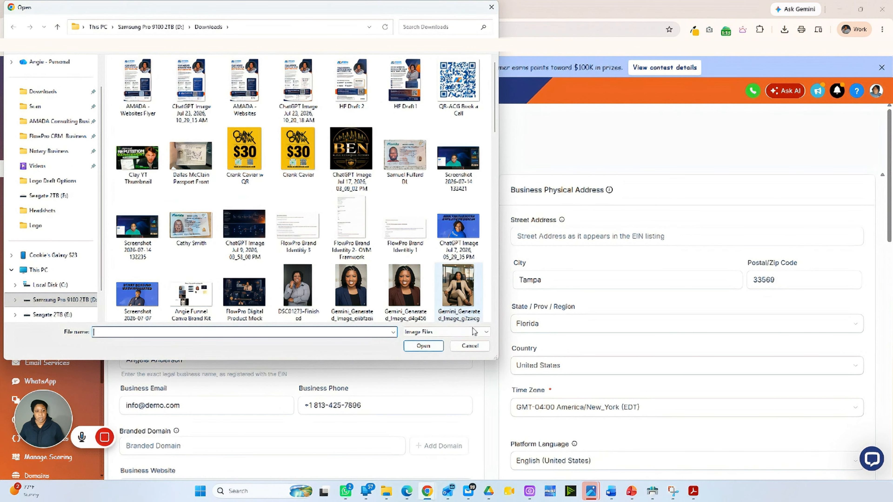
{"action": "left_click", "coordinate": [471, 346]}
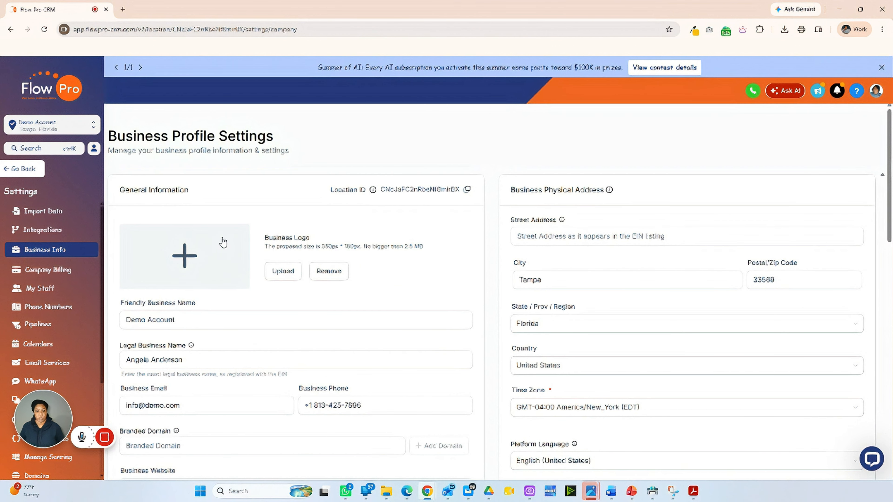
Append 'LLC' to the legal business name and type a person's name as the friendly name
{"action": "left_click", "coordinate": [151, 319]}
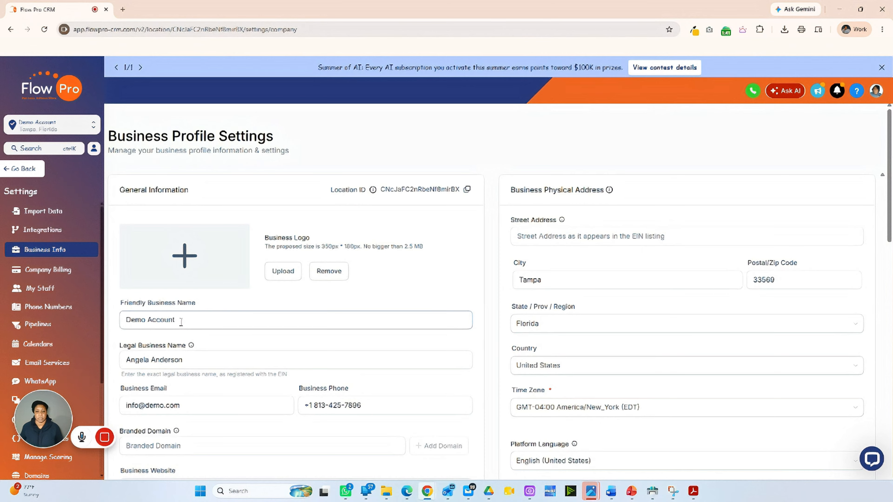
{"action": "triple_click", "coordinate": [189, 358]}
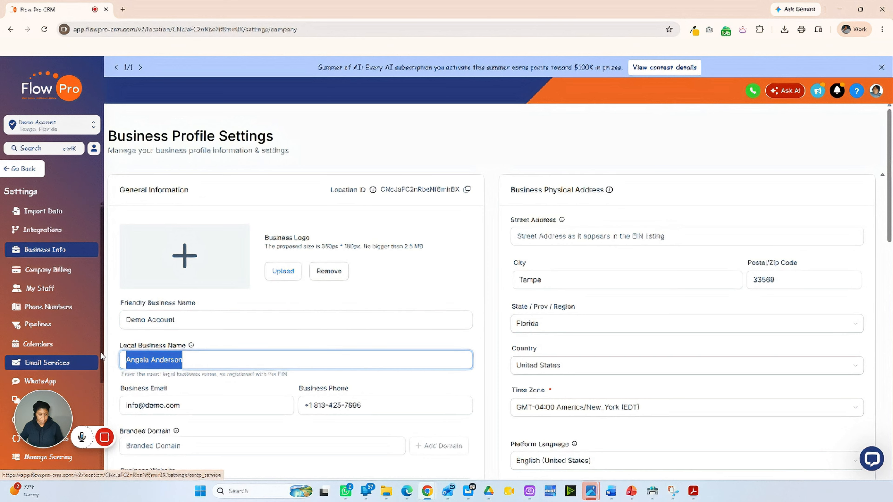
{"action": "left_click", "coordinate": [230, 367]}
{"action": "type", "text": "LLC"}
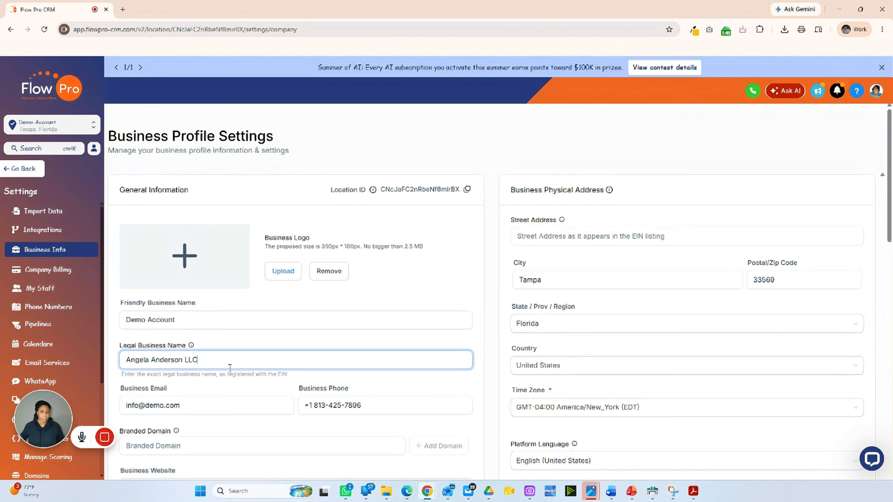
{"action": "triple_click", "coordinate": [215, 318]}
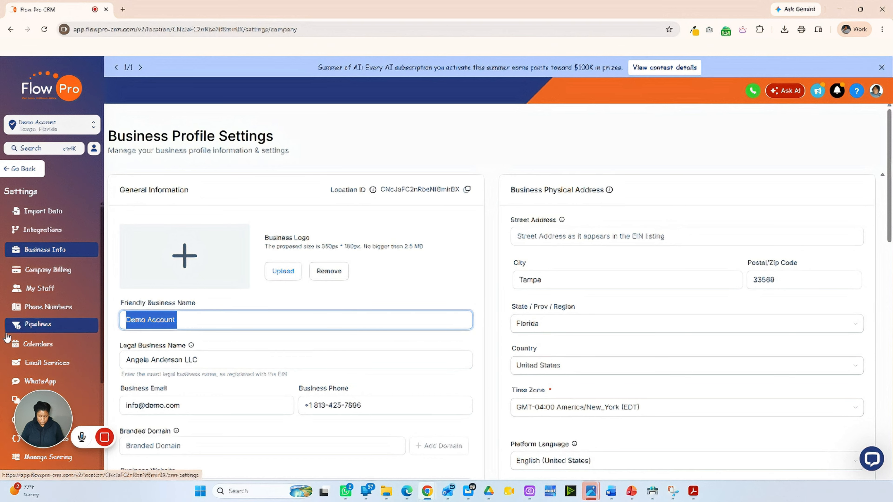
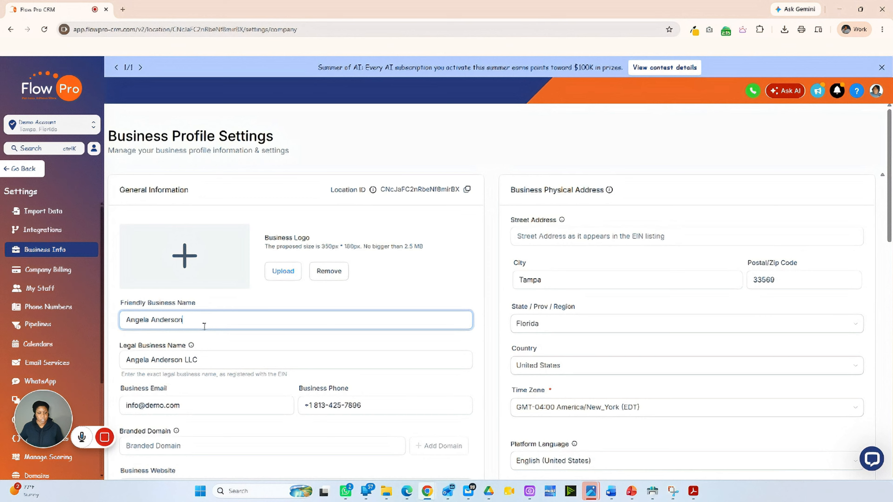
Change the friendly name to 'Mobile Notary Services of Tampa' and delete the legal name's LLC suffix
{"action": "left_click_drag", "start_coordinate": [189, 320], "coordinate": [47, 320]}
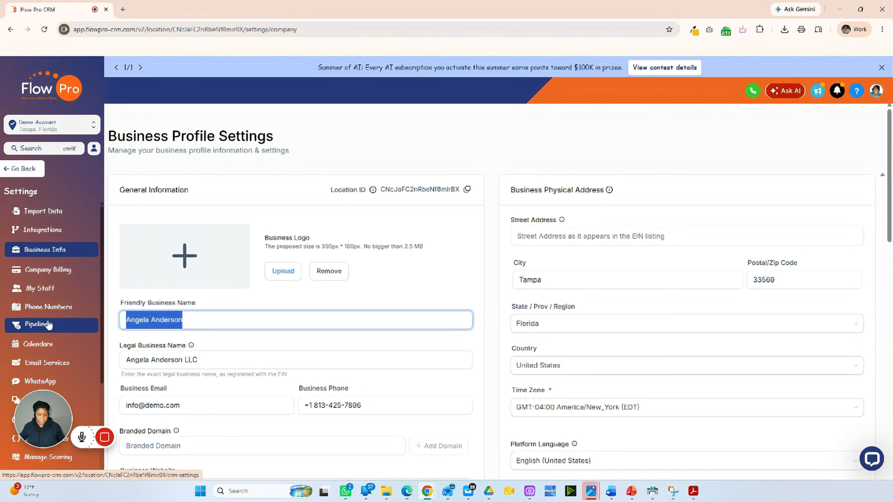
{"action": "type", "text": "A"}
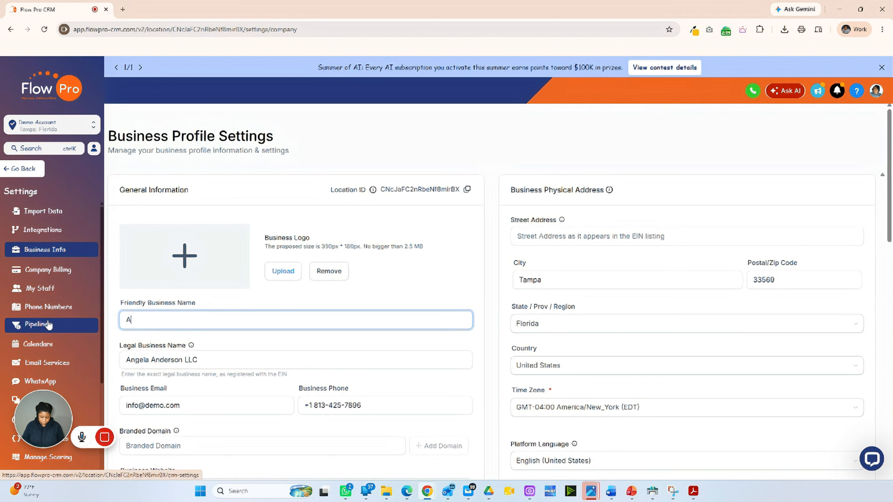
{"action": "key", "text": "BackSpace"}
{"action": "key", "text": "BackSpace"}
{"action": "type", "text": "Mobile Notary Services of Tampa"}
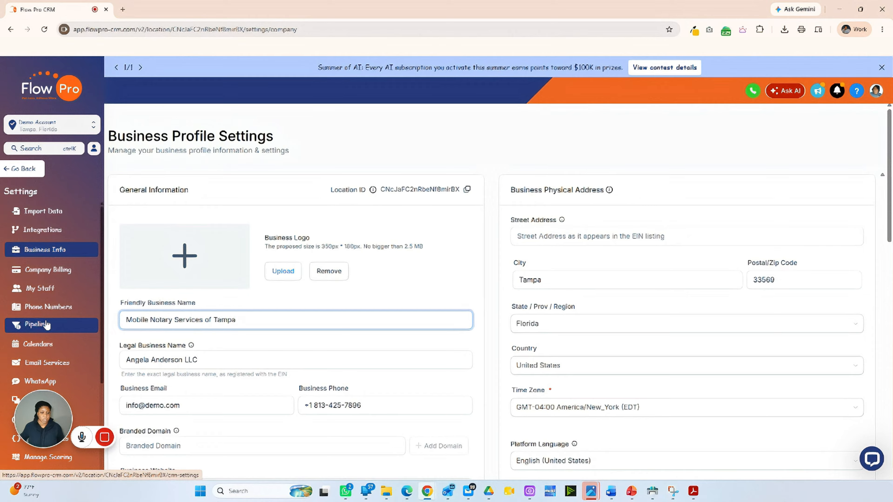
{"action": "left_click", "coordinate": [195, 363]}
{"action": "left_click_drag", "start_coordinate": [183, 360], "coordinate": [297, 359]}
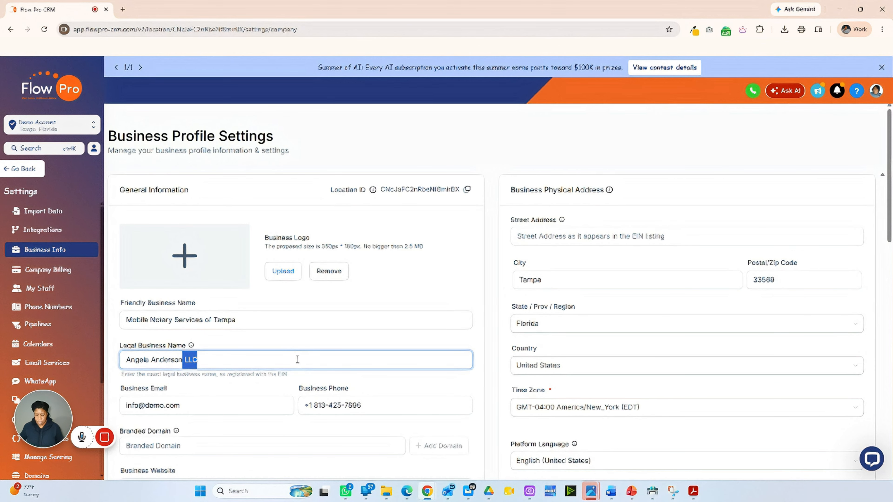
{"action": "key", "text": "BackSpace"}
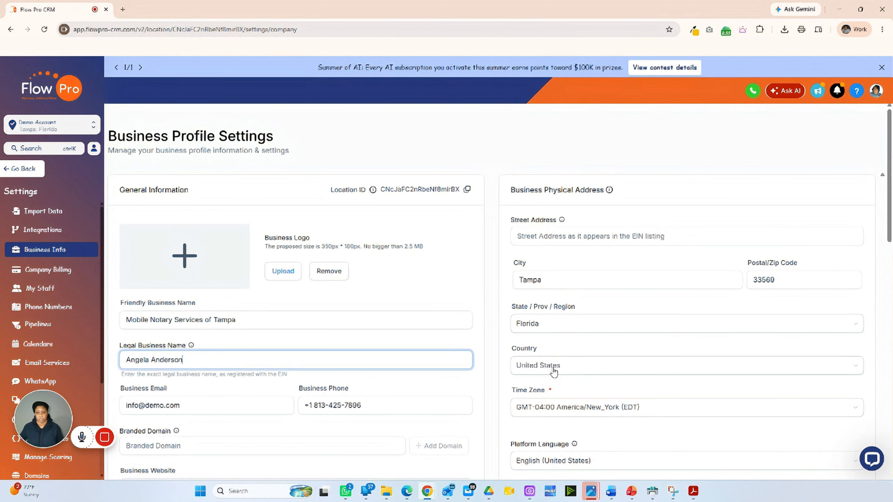
{"action": "scroll", "coordinate": [215, 344], "scroll_direction": "down", "scroll_amount": 3}
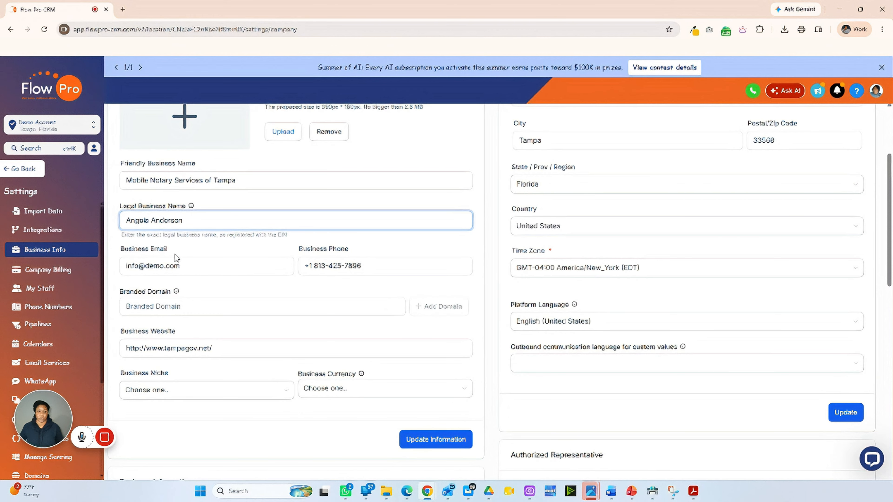
{"action": "left_click", "coordinate": [205, 258]}
{"action": "left_click", "coordinate": [174, 261]}
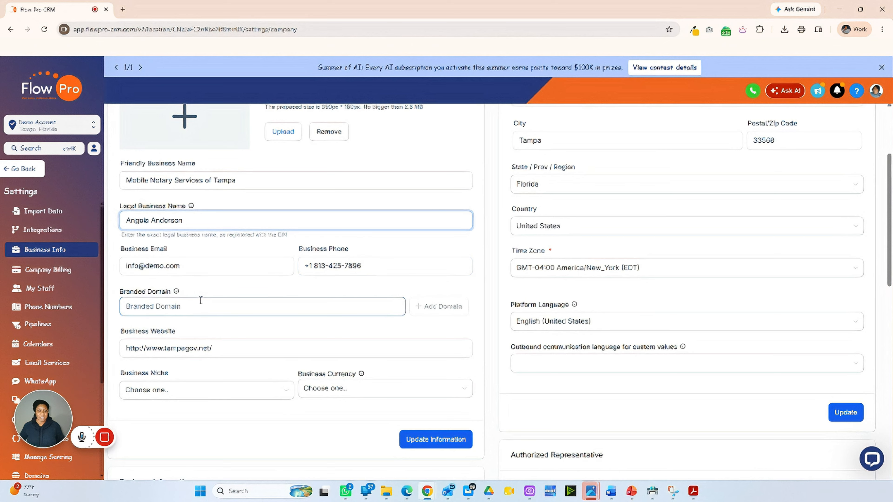
{"action": "mouse_move", "coordinate": [176, 295]}
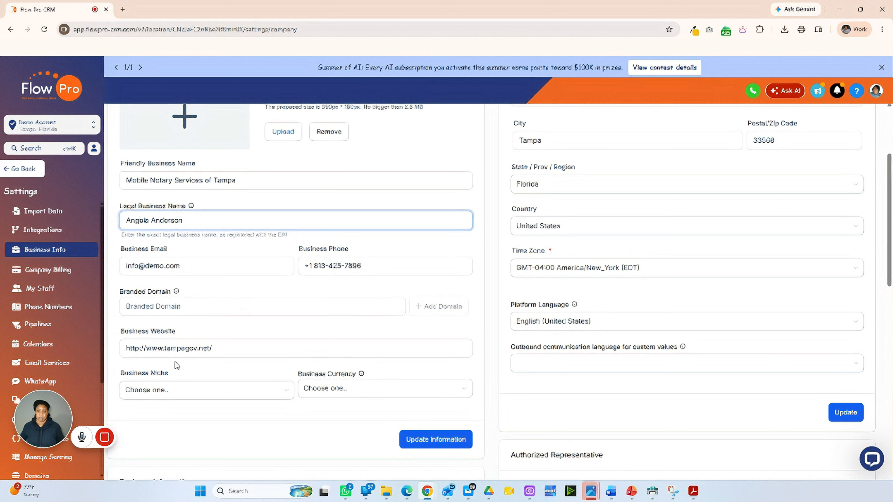
{"action": "left_click", "coordinate": [172, 347]}
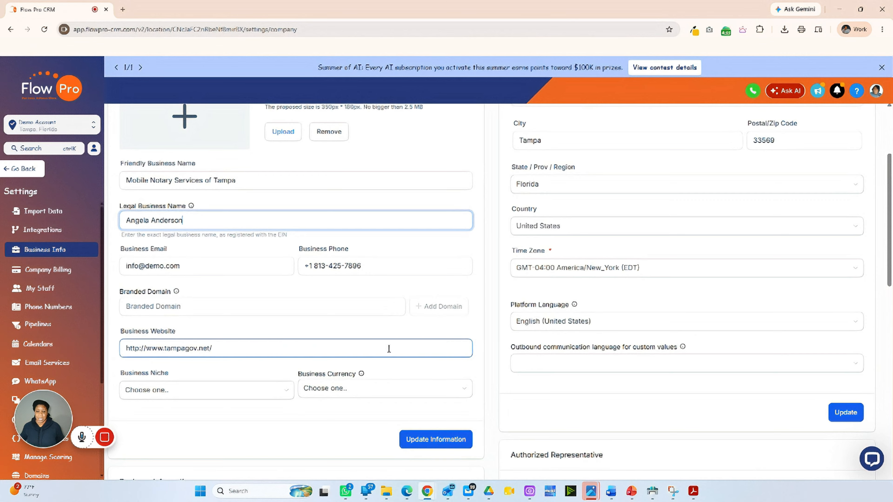
Choose Legal Affairs Bureau as business niche after searching 'leg', and USD - US Dollar ($) as currency
{"action": "left_click", "coordinate": [287, 392]}
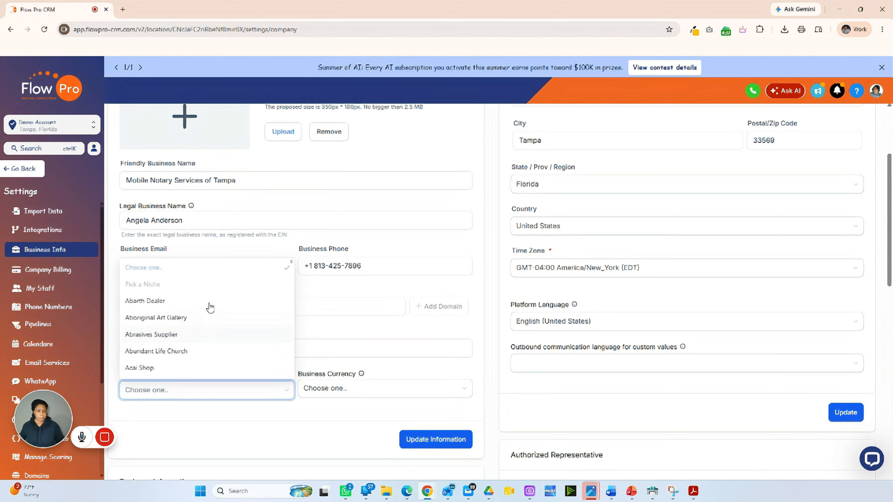
{"action": "scroll", "coordinate": [210, 308], "scroll_direction": "down", "scroll_amount": 5}
{"action": "scroll", "coordinate": [210, 309], "scroll_direction": "down", "scroll_amount": 2}
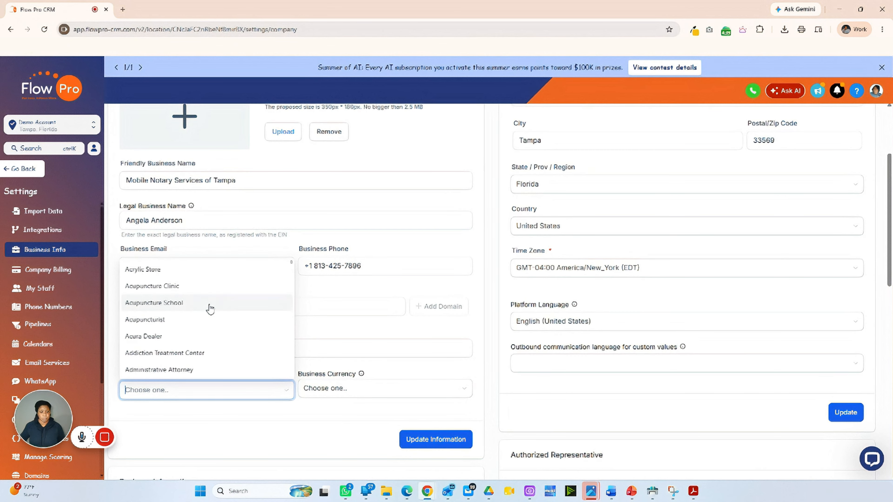
{"action": "scroll", "coordinate": [210, 311], "scroll_direction": "down", "scroll_amount": 3}
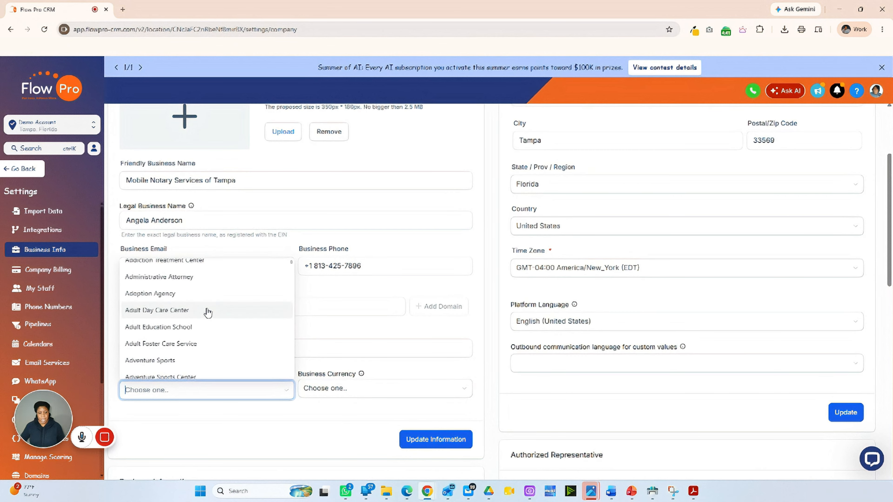
{"action": "scroll", "coordinate": [208, 312], "scroll_direction": "down", "scroll_amount": 6}
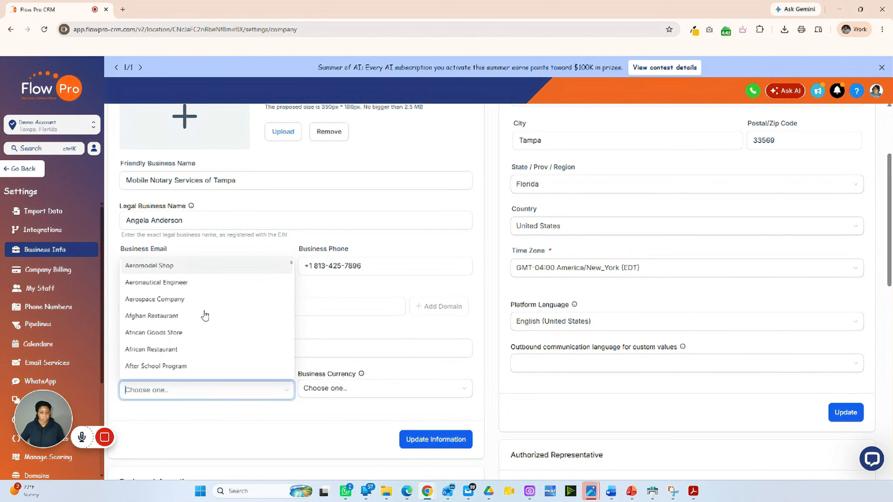
{"action": "scroll", "coordinate": [205, 315], "scroll_direction": "down", "scroll_amount": 10}
{"action": "type", "text": "leg"}
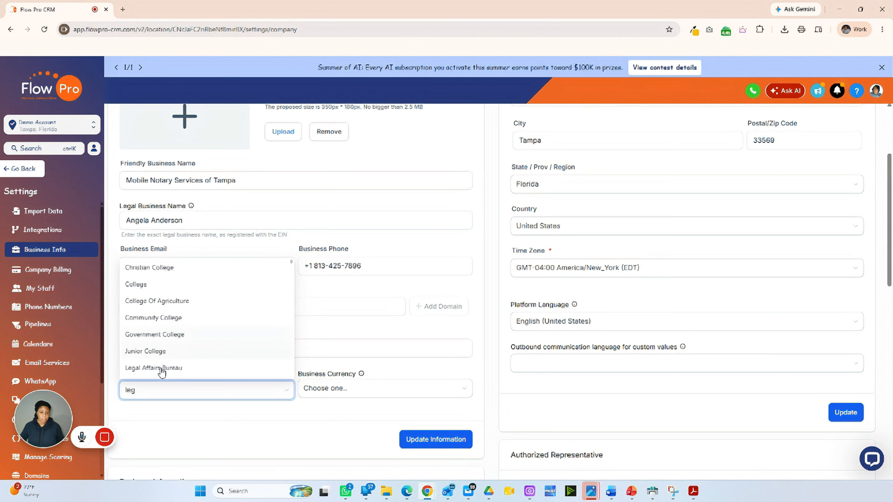
{"action": "scroll", "coordinate": [162, 372], "scroll_direction": "down", "scroll_amount": 2}
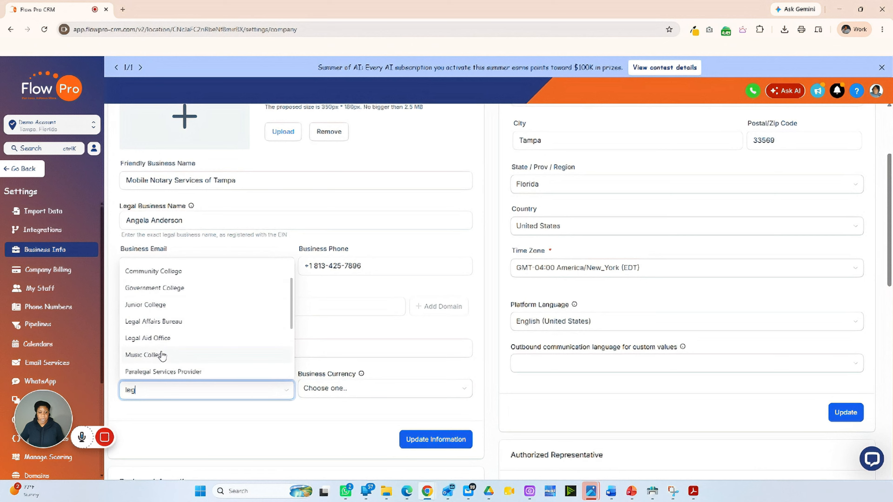
{"action": "scroll", "coordinate": [181, 327], "scroll_direction": "down", "scroll_amount": 2}
{"action": "scroll", "coordinate": [180, 324], "scroll_direction": "down", "scroll_amount": 4}
{"action": "scroll", "coordinate": [179, 329], "scroll_direction": "up", "scroll_amount": 6}
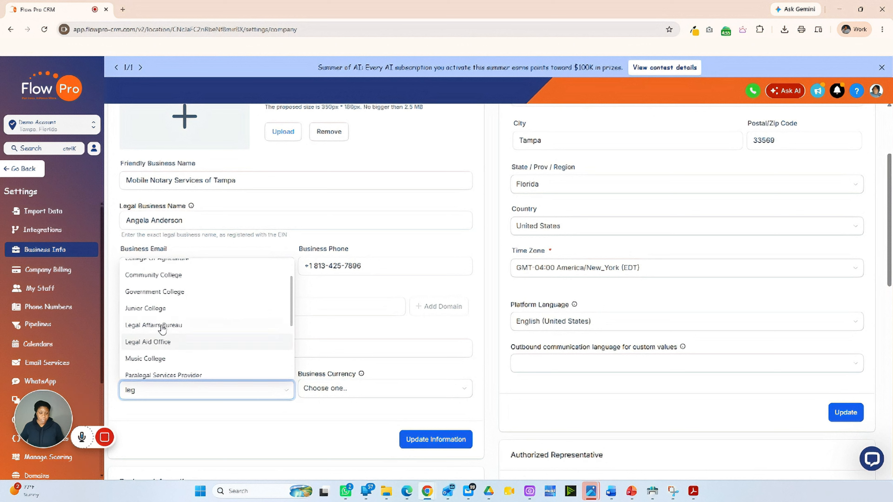
{"action": "scroll", "coordinate": [175, 347], "scroll_direction": "down", "scroll_amount": 2}
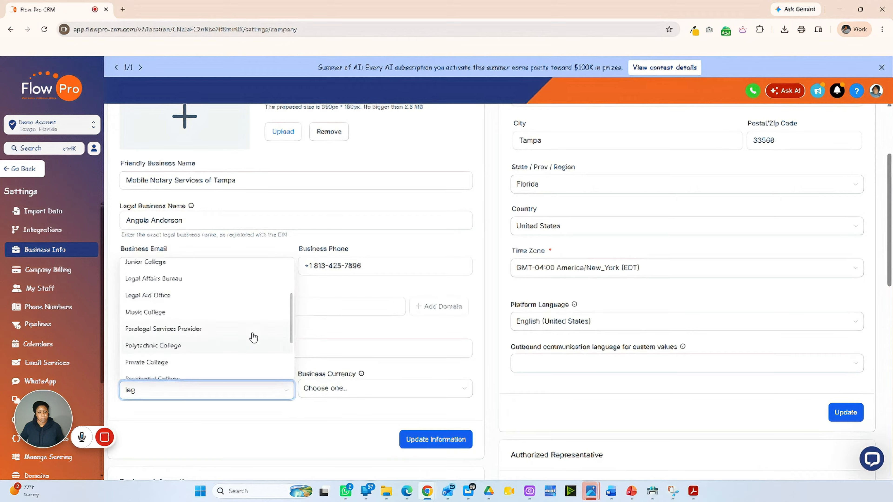
{"action": "scroll", "coordinate": [172, 339], "scroll_direction": "down", "scroll_amount": 3}
{"action": "scroll", "coordinate": [179, 339], "scroll_direction": "up", "scroll_amount": 3}
{"action": "left_click", "coordinate": [189, 280]}
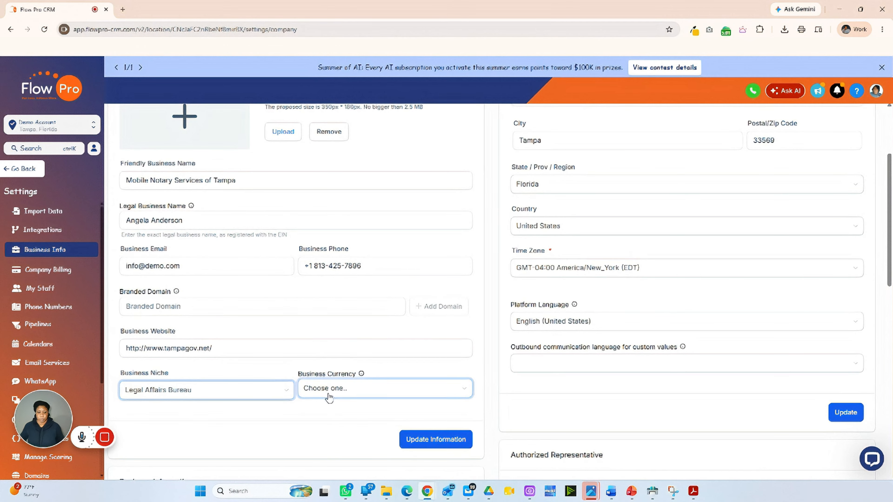
{"action": "left_click", "coordinate": [364, 393]}
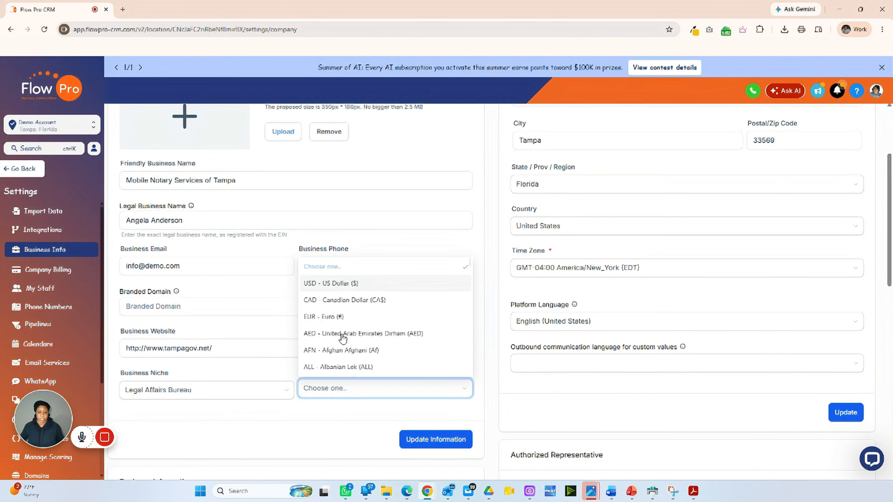
{"action": "left_click", "coordinate": [329, 285]}
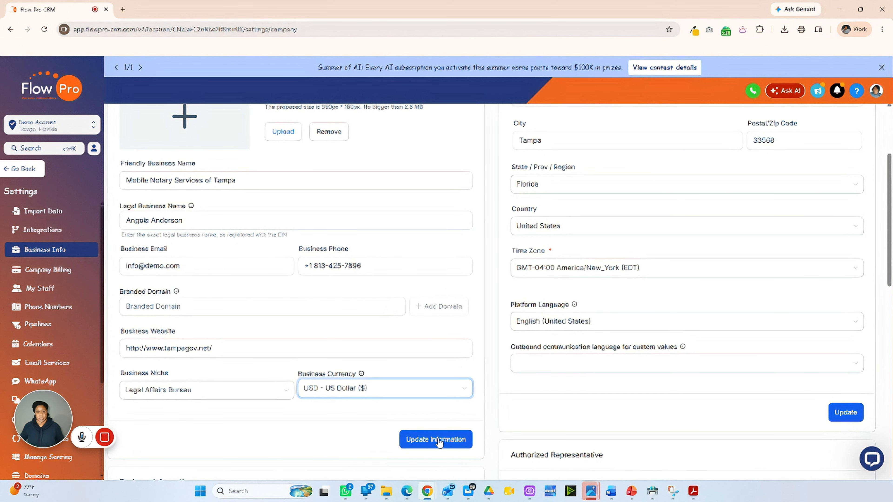
{"action": "scroll", "coordinate": [499, 404], "scroll_direction": "up", "scroll_amount": 1}
{"action": "scroll", "coordinate": [501, 394], "scroll_direction": "up", "scroll_amount": 2}
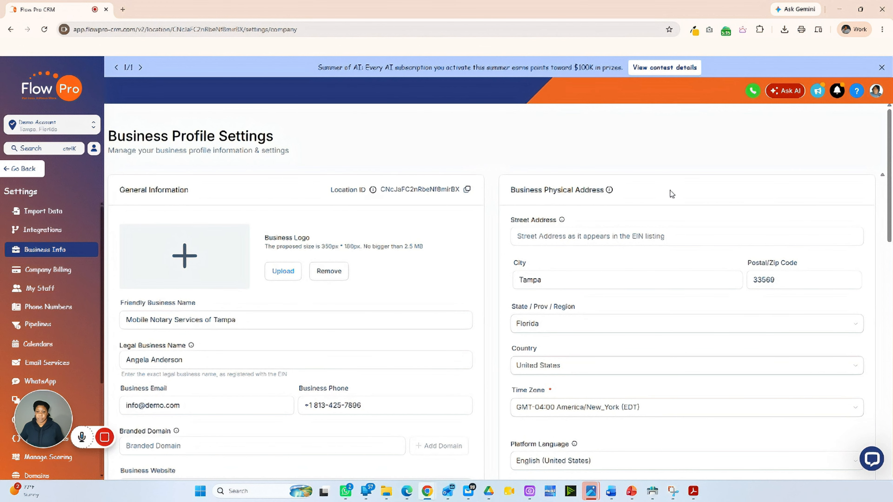
{"action": "scroll", "coordinate": [814, 259], "scroll_direction": "down", "scroll_amount": 1}
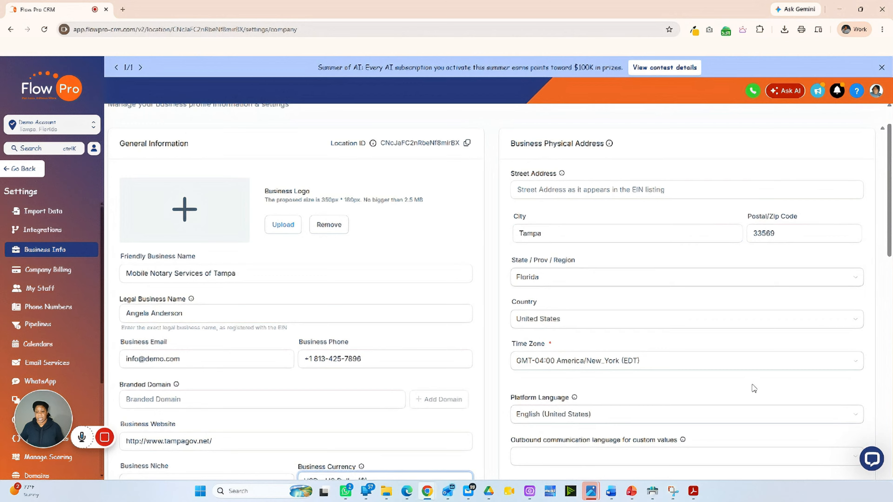
{"action": "left_click", "coordinate": [755, 184]}
{"action": "left_click", "coordinate": [618, 197]}
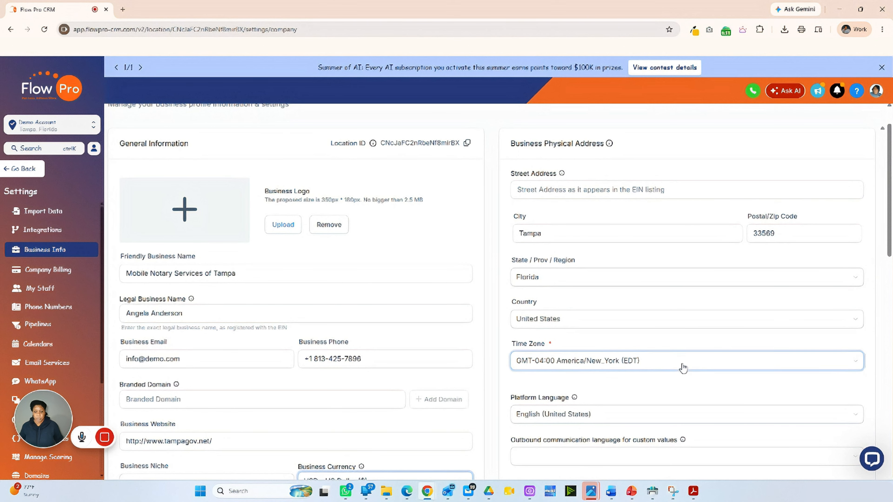
{"action": "scroll", "coordinate": [724, 391], "scroll_direction": "down", "scroll_amount": 3}
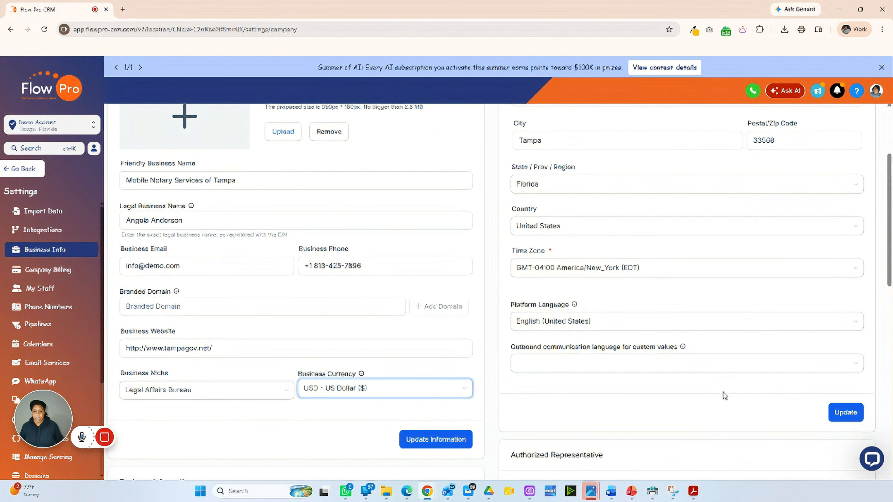
{"action": "left_click", "coordinate": [672, 366]}
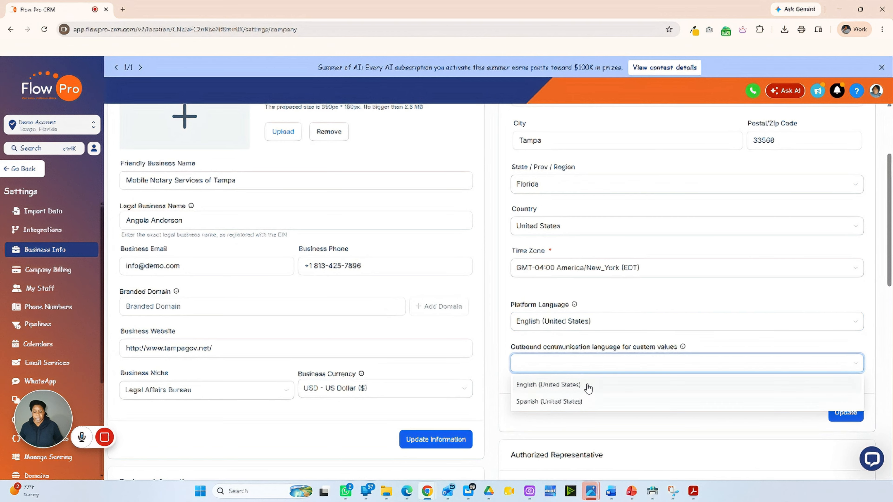
{"action": "left_click", "coordinate": [636, 323]}
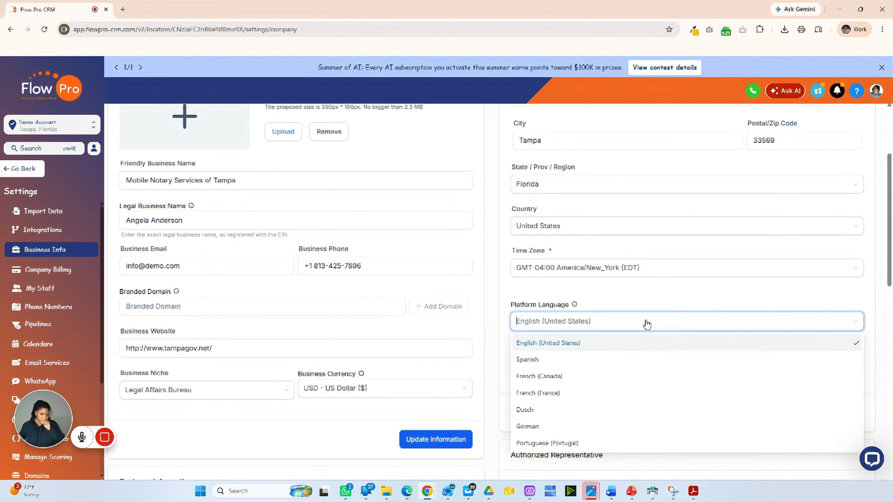
{"action": "scroll", "coordinate": [643, 305], "scroll_direction": "down", "scroll_amount": 1}
{"action": "scroll", "coordinate": [642, 305], "scroll_direction": "down", "scroll_amount": 2}
{"action": "left_click", "coordinate": [748, 367]}
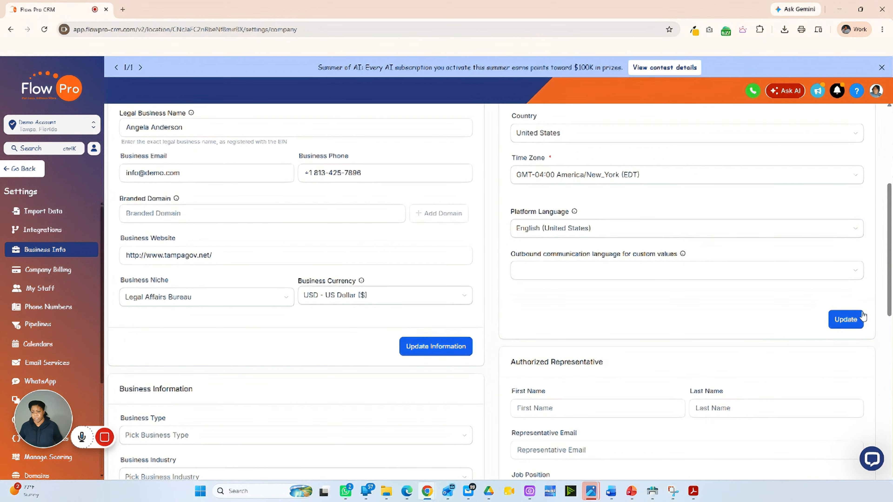
{"action": "scroll", "coordinate": [478, 343], "scroll_direction": "down", "scroll_amount": 5}
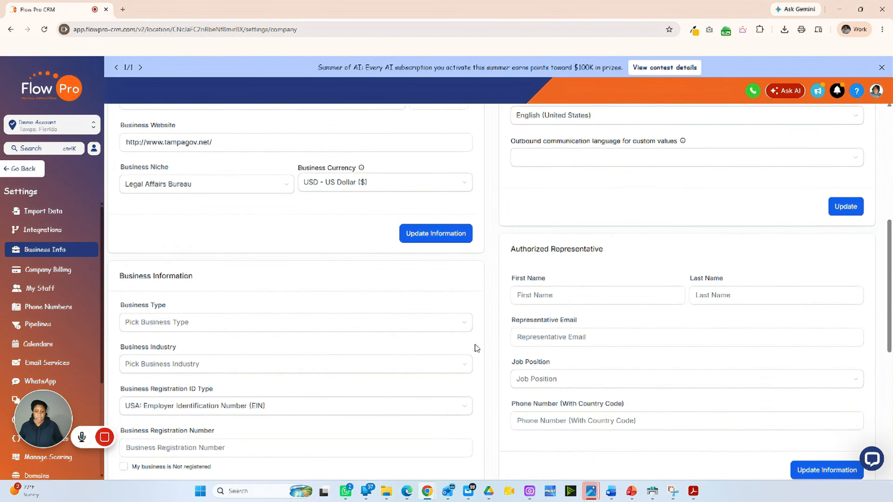
Set Business Industry to Legal, leaving Business Type unchanged
{"action": "scroll", "coordinate": [480, 342], "scroll_direction": "down", "scroll_amount": 1}
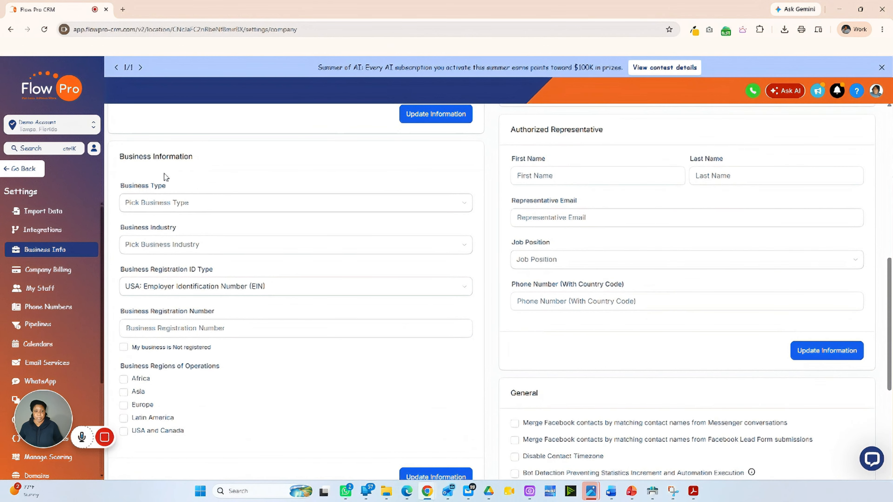
{"action": "left_click", "coordinate": [202, 207]}
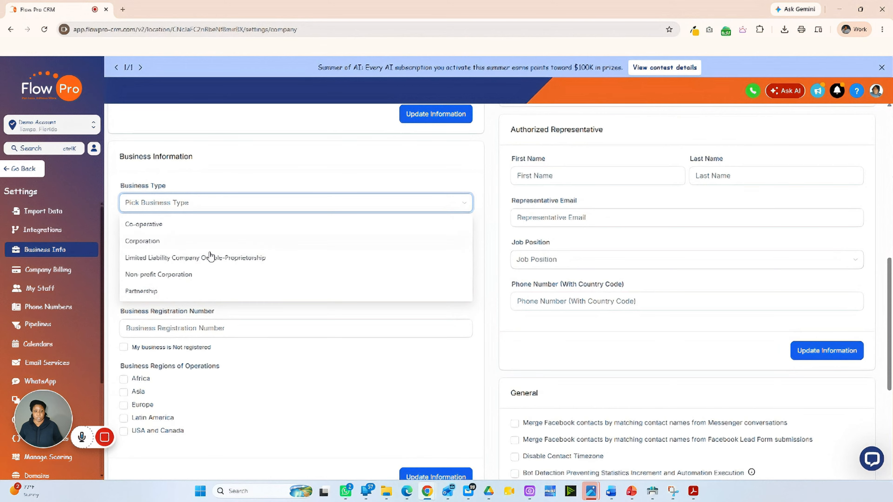
{"action": "left_click", "coordinate": [204, 178]}
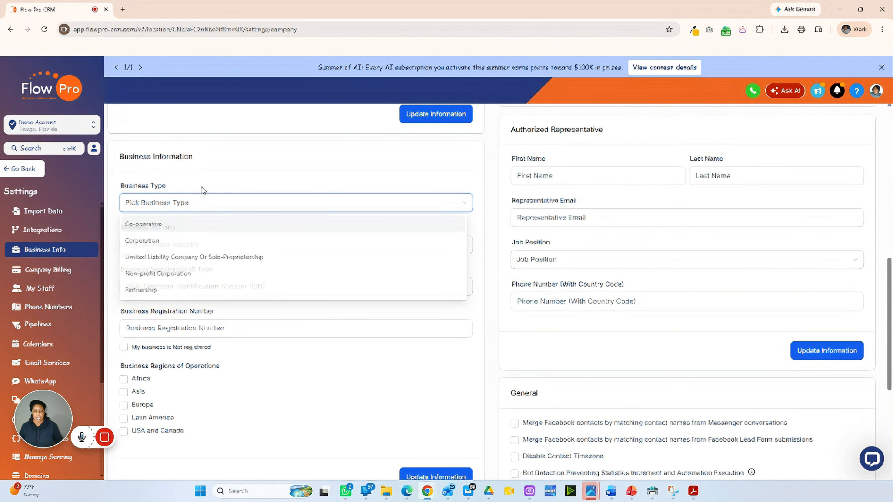
{"action": "left_click", "coordinate": [208, 201]}
{"action": "left_click", "coordinate": [187, 245]}
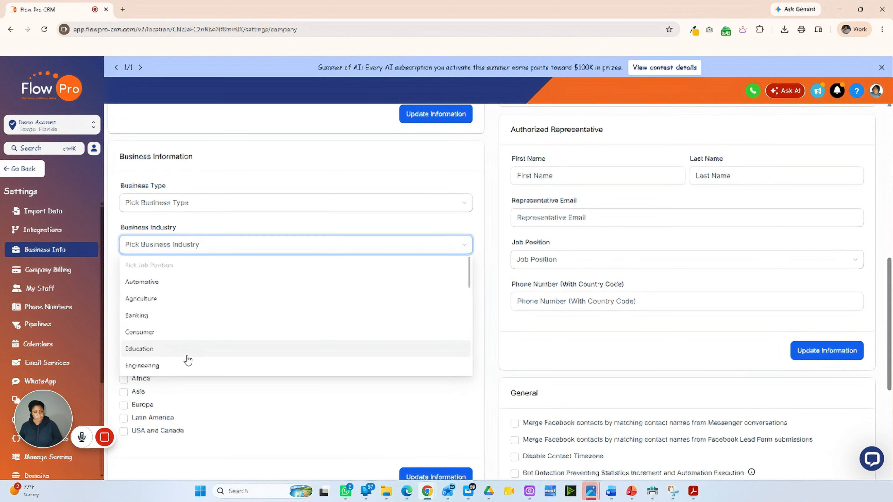
{"action": "left_click", "coordinate": [179, 245]}
{"action": "left_click", "coordinate": [180, 246]}
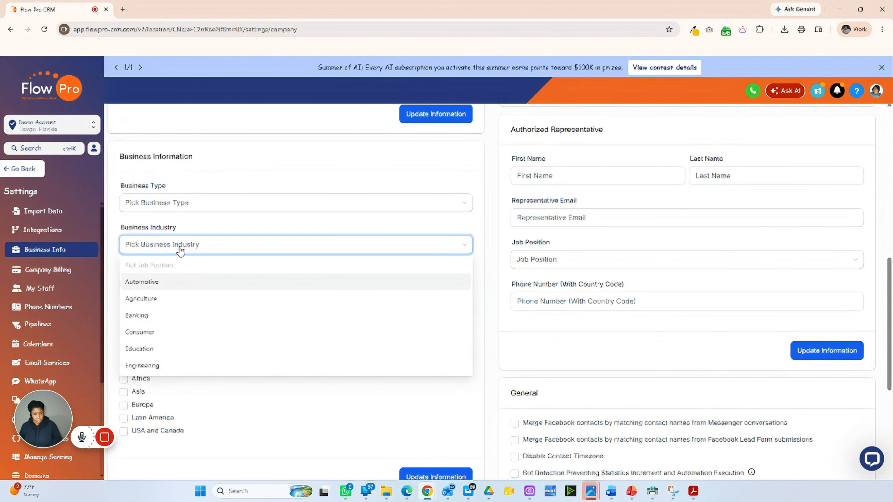
{"action": "scroll", "coordinate": [165, 334], "scroll_direction": "down", "scroll_amount": 5}
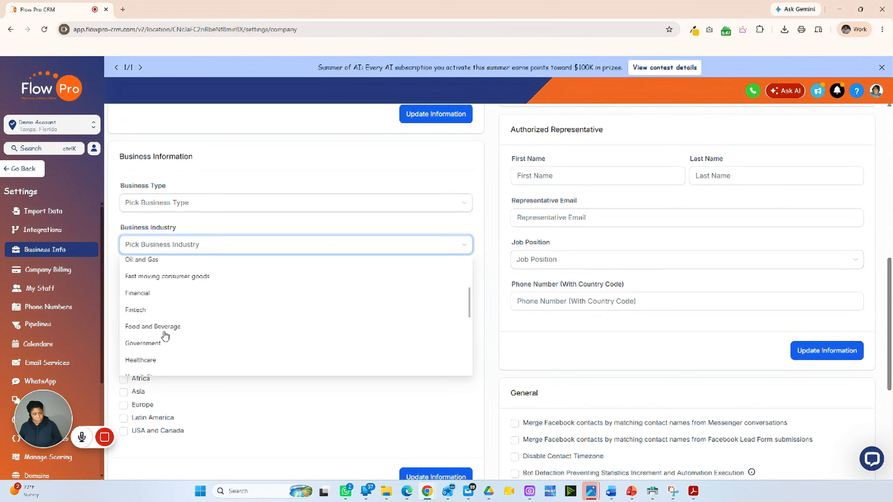
{"action": "left_click", "coordinate": [155, 365]}
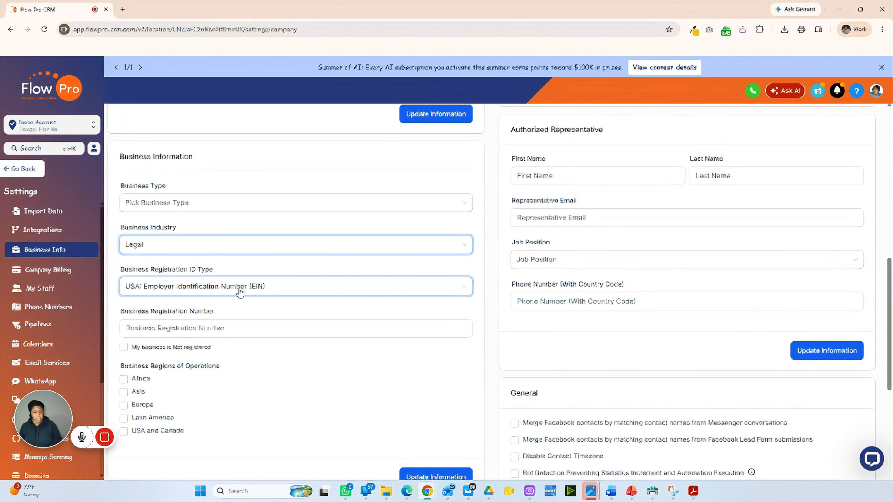
Keep USA: Employer Identification Number (EIN) as the Business Registration ID Type
{"action": "left_click", "coordinate": [178, 287]}
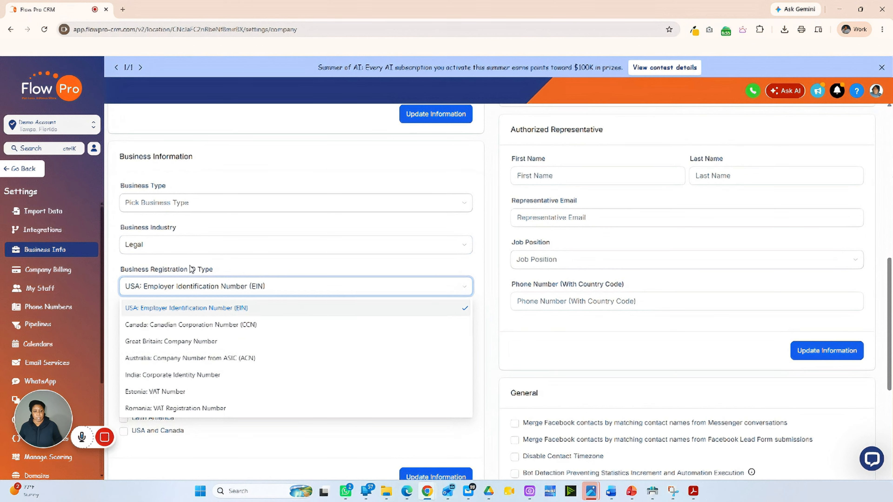
{"action": "left_click", "coordinate": [186, 289]}
{"action": "left_click", "coordinate": [136, 331]}
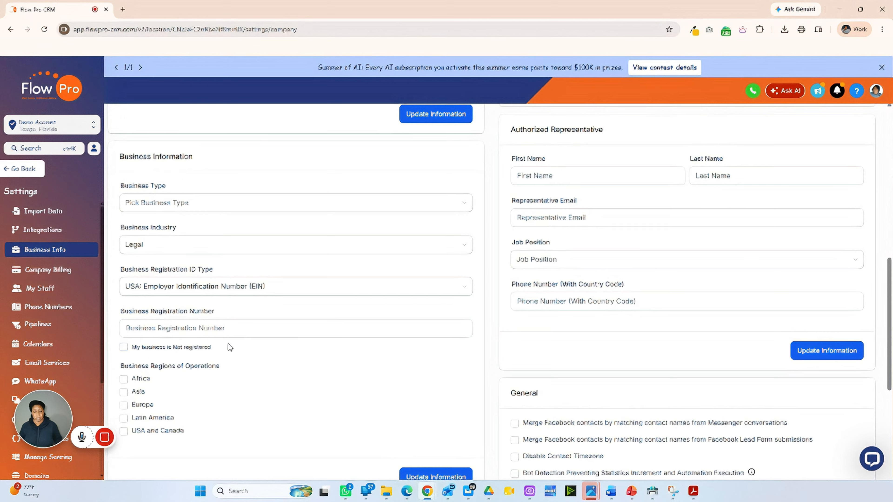
Tick 'My business is Not registered' and 'USA and Canada' as region, leaving Job Position unset
{"action": "left_click", "coordinate": [123, 347]}
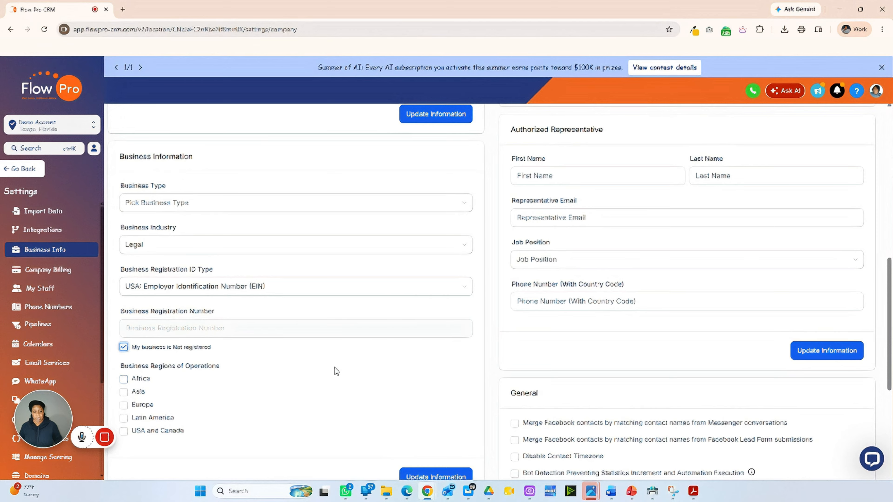
{"action": "left_click", "coordinate": [123, 431]}
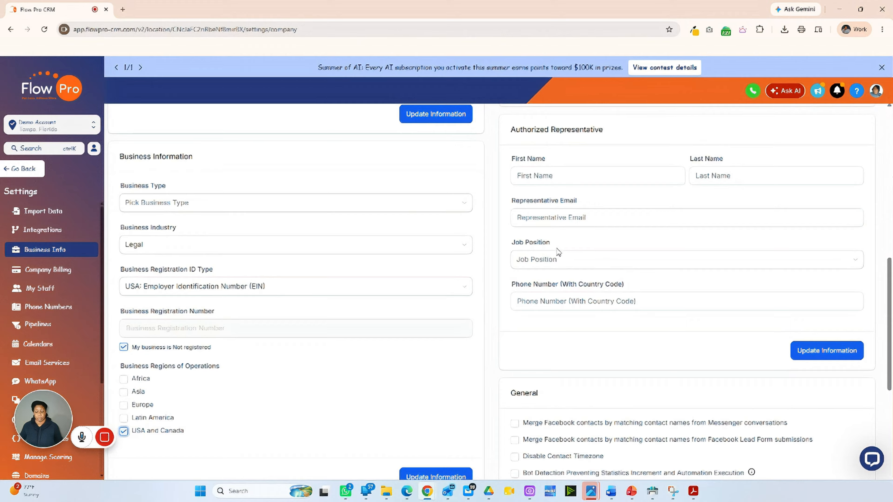
{"action": "left_click", "coordinate": [560, 259]}
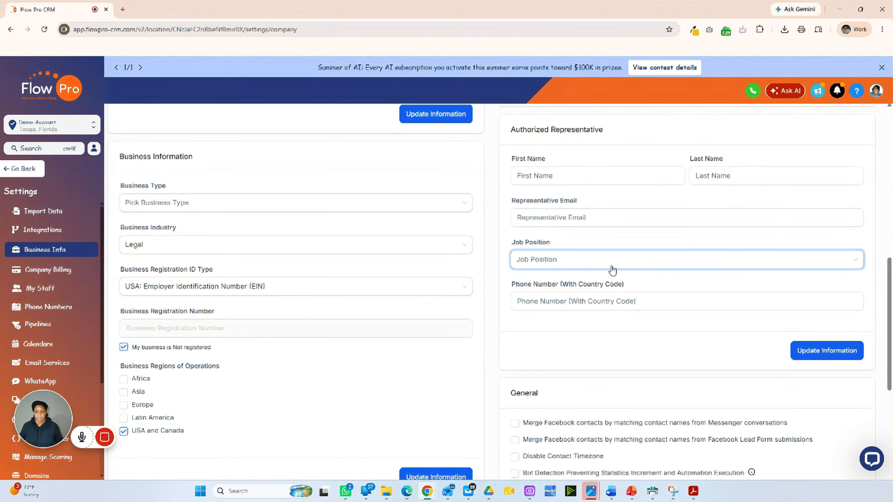
{"action": "left_click", "coordinate": [616, 247]}
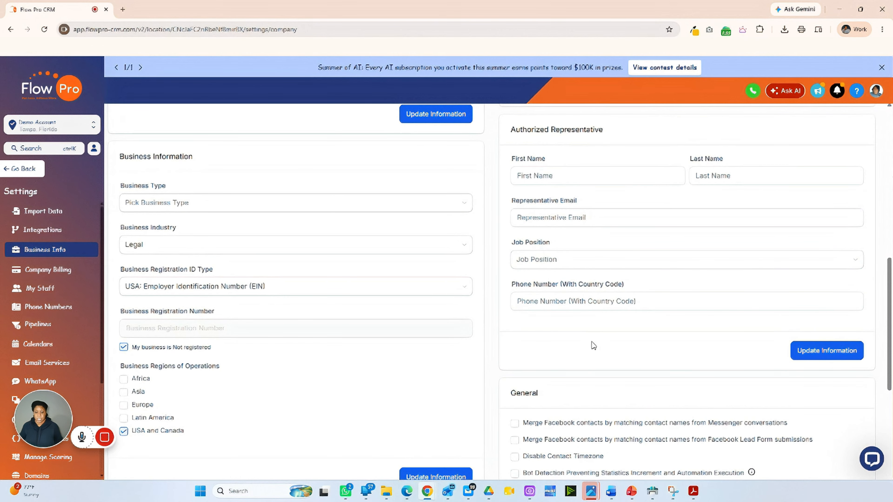
{"action": "scroll", "coordinate": [592, 343], "scroll_direction": "down", "scroll_amount": 5}
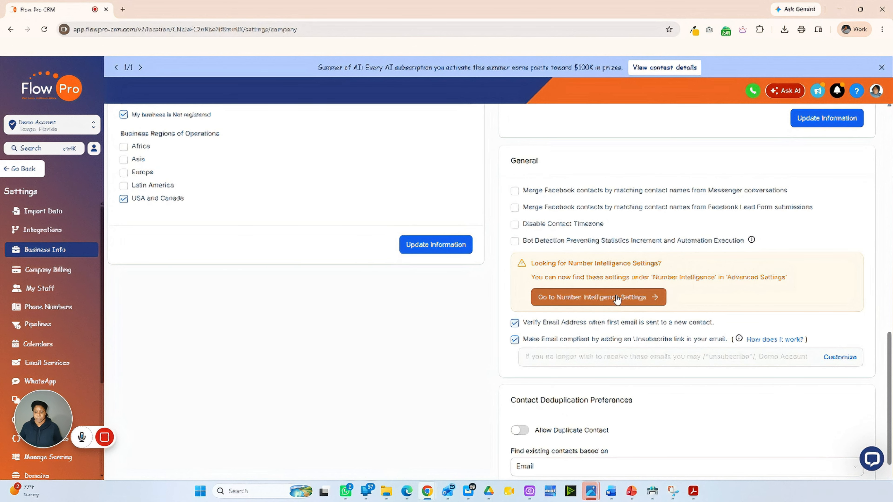
{"action": "scroll", "coordinate": [778, 318], "scroll_direction": "down", "scroll_amount": 4}
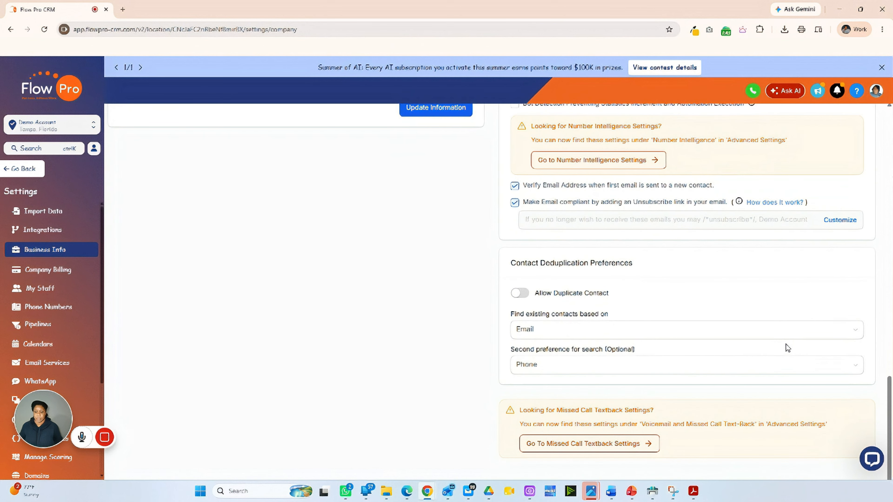
{"action": "scroll", "coordinate": [785, 341], "scroll_direction": "up", "scroll_amount": 1}
{"action": "scroll", "coordinate": [784, 340], "scroll_direction": "down", "scroll_amount": 1}
{"action": "scroll", "coordinate": [786, 343], "scroll_direction": "up", "scroll_amount": 6}
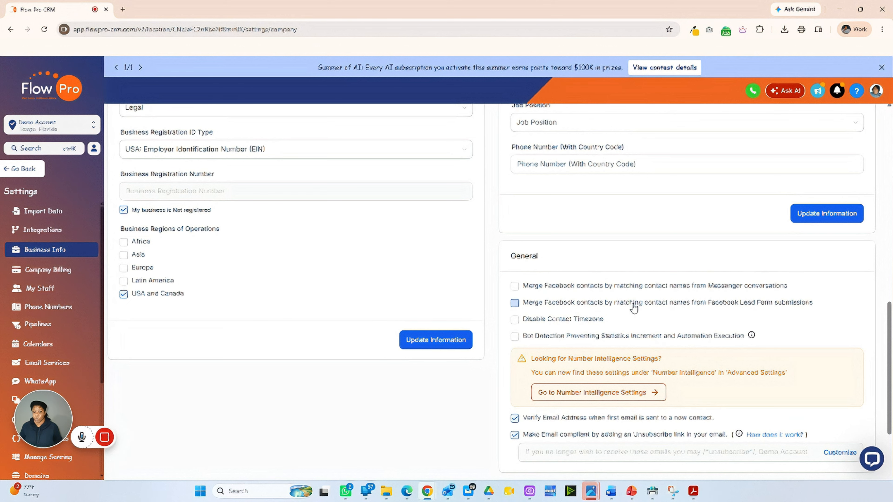
{"action": "scroll", "coordinate": [692, 313], "scroll_direction": "down", "scroll_amount": 2}
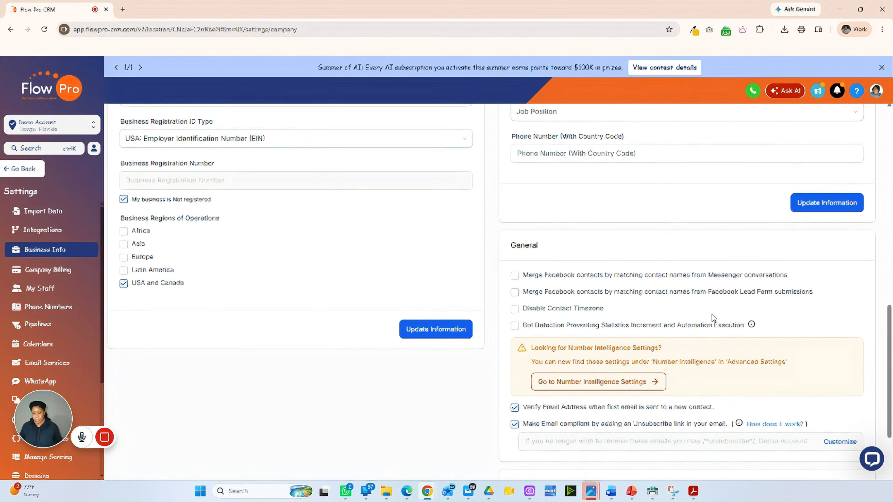
{"action": "scroll", "coordinate": [712, 316], "scroll_direction": "down", "scroll_amount": 2}
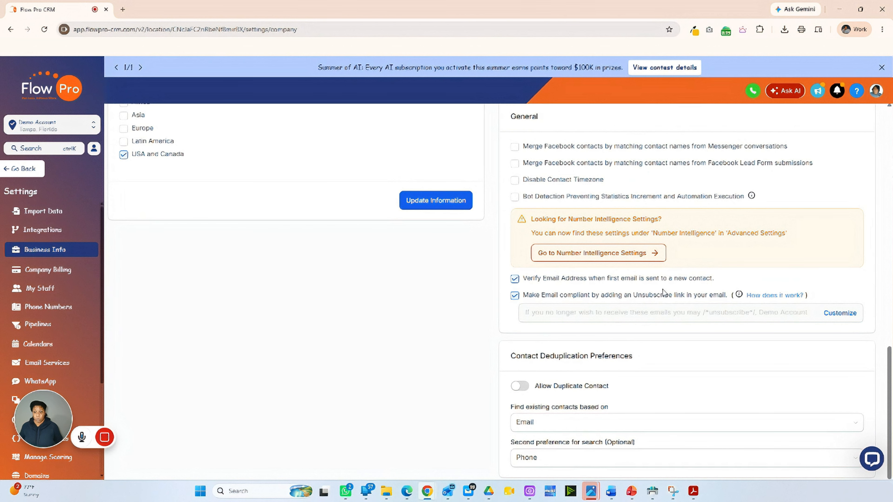
{"action": "scroll", "coordinate": [588, 383], "scroll_direction": "down", "scroll_amount": 3}
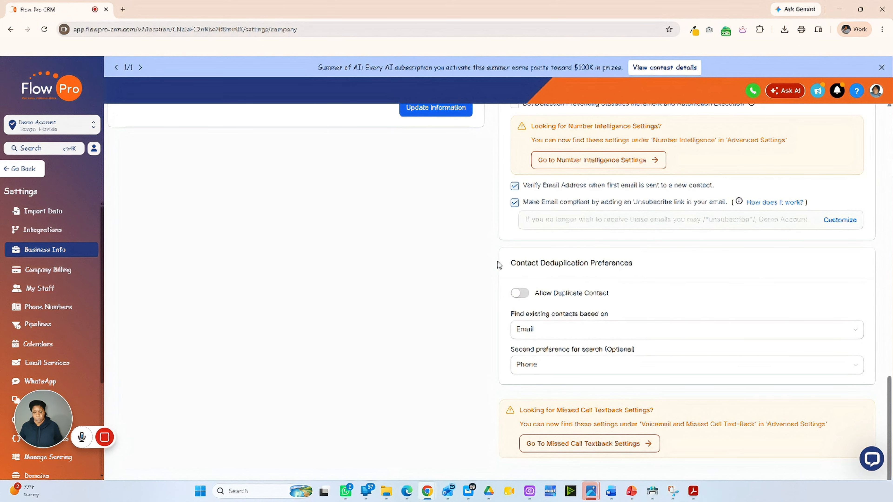
{"action": "scroll", "coordinate": [493, 268], "scroll_direction": "up", "scroll_amount": 15}
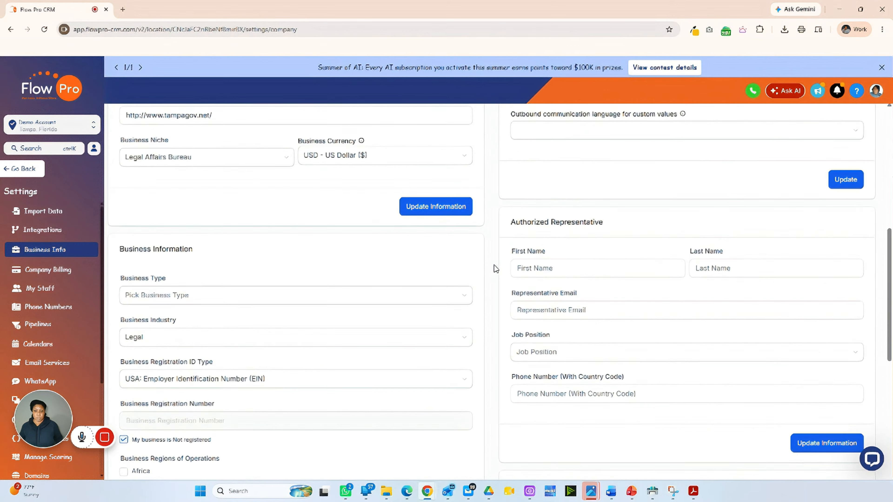
{"action": "scroll", "coordinate": [495, 267], "scroll_direction": "up", "scroll_amount": 7}
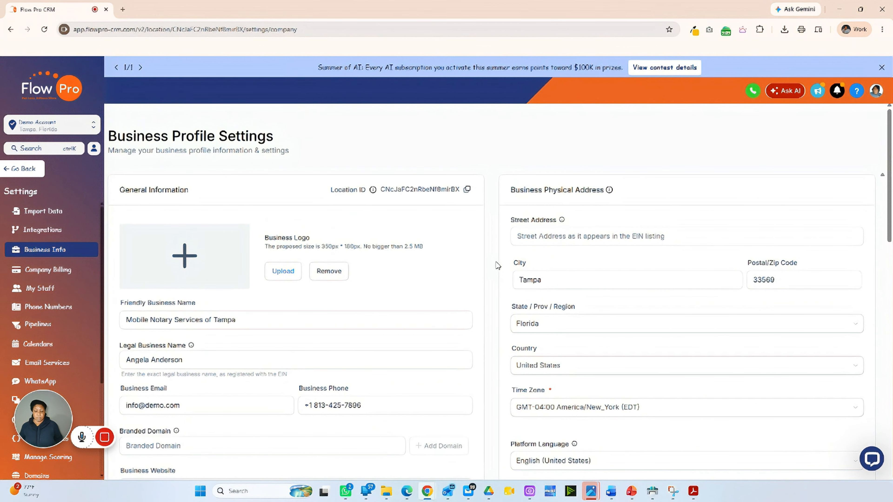